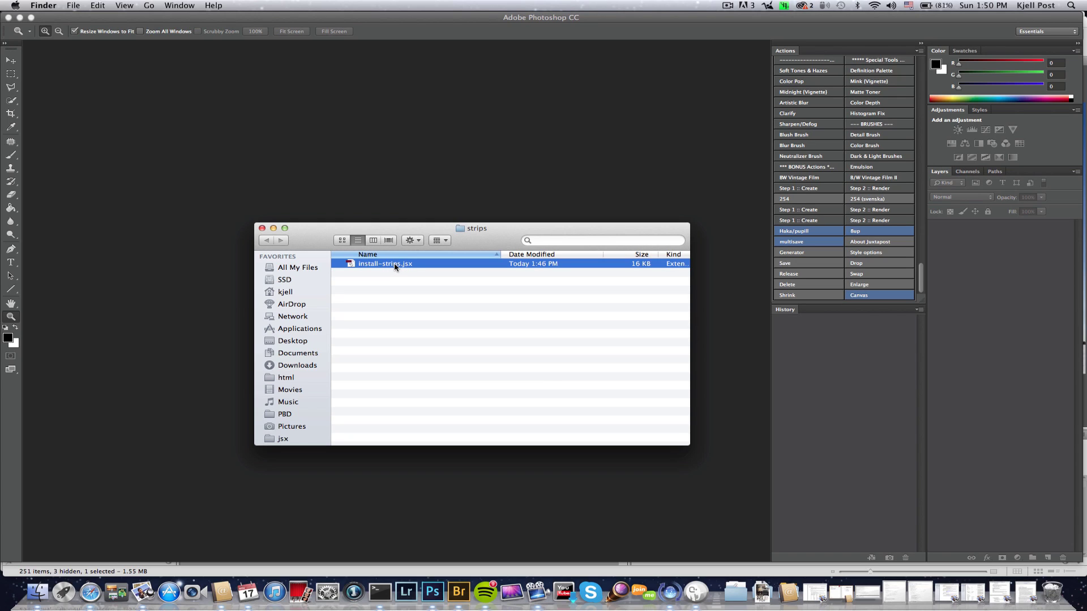
- Run the install-strips.jsx script in Photoshop and have it install an action shortcut for Strips
{"action": "double_click", "coordinate": [395, 265]}
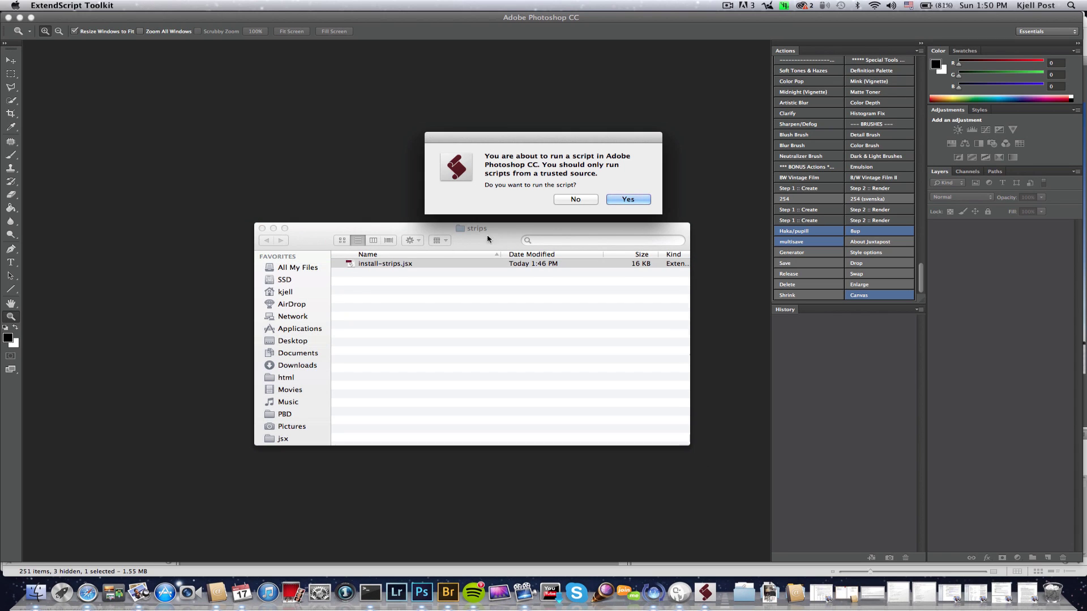
{"action": "left_click", "coordinate": [621, 199]}
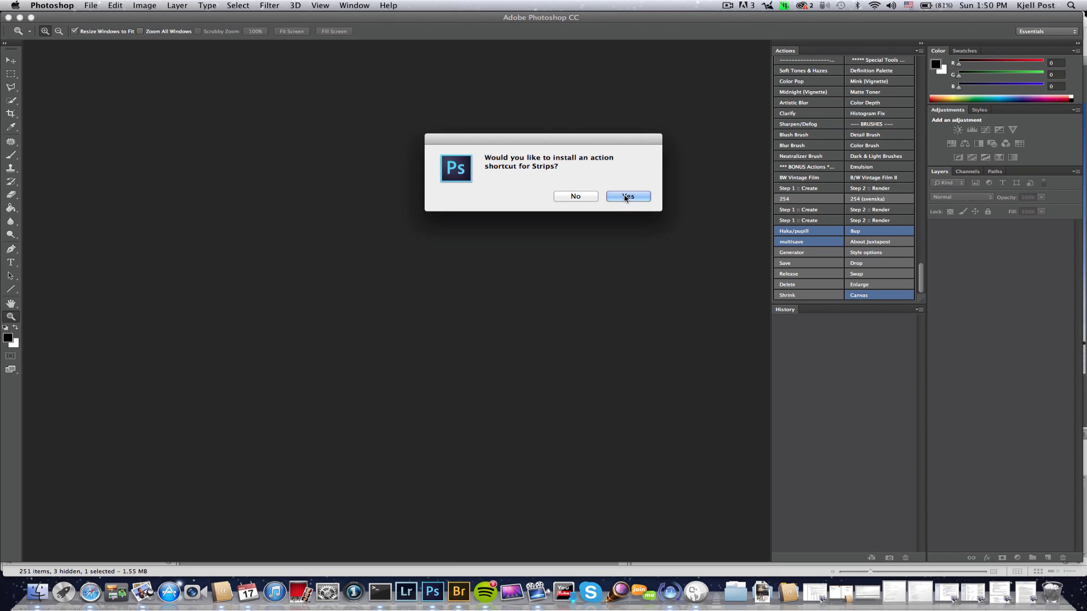
{"action": "left_click", "coordinate": [625, 197]}
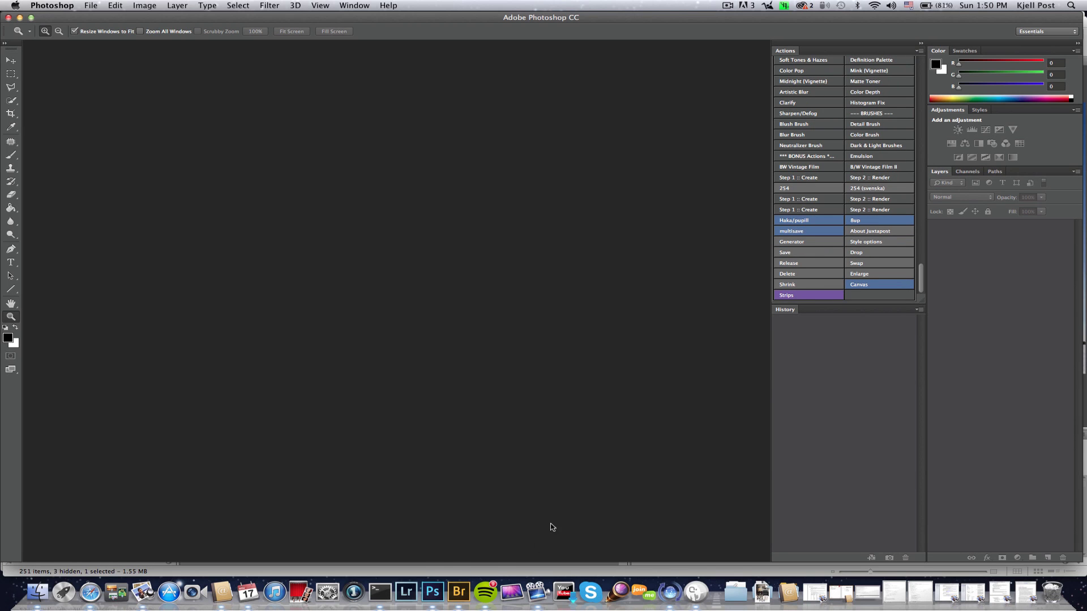
- Switch to Bridge, open Irsta032.jpg in Photoshop and launch the Strips action on it
{"action": "left_click", "coordinate": [458, 593]}
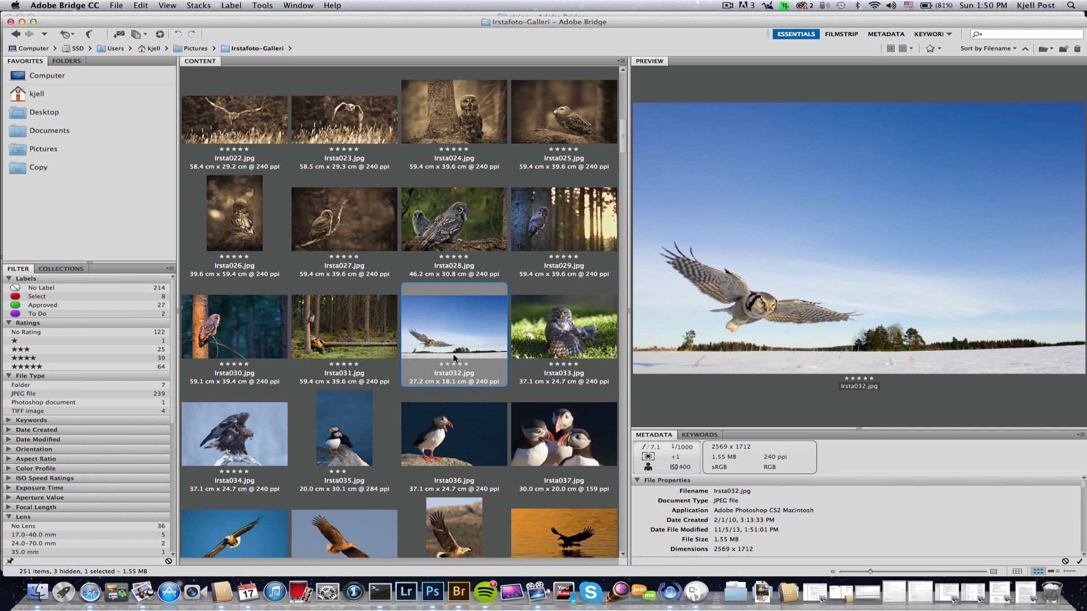
{"action": "double_click", "coordinate": [449, 334]}
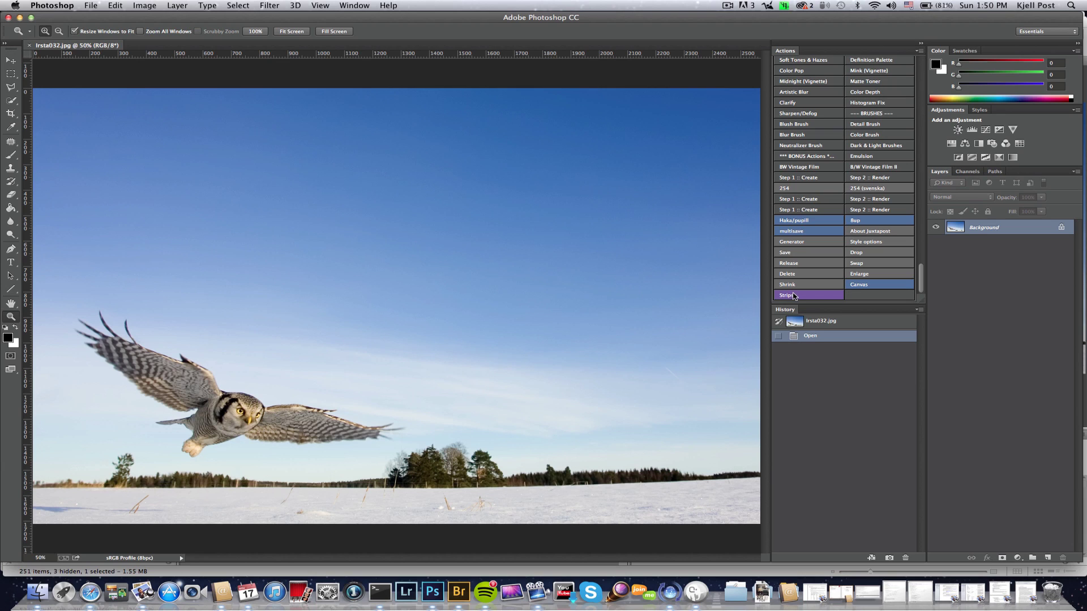
{"action": "left_click", "coordinate": [794, 296]}
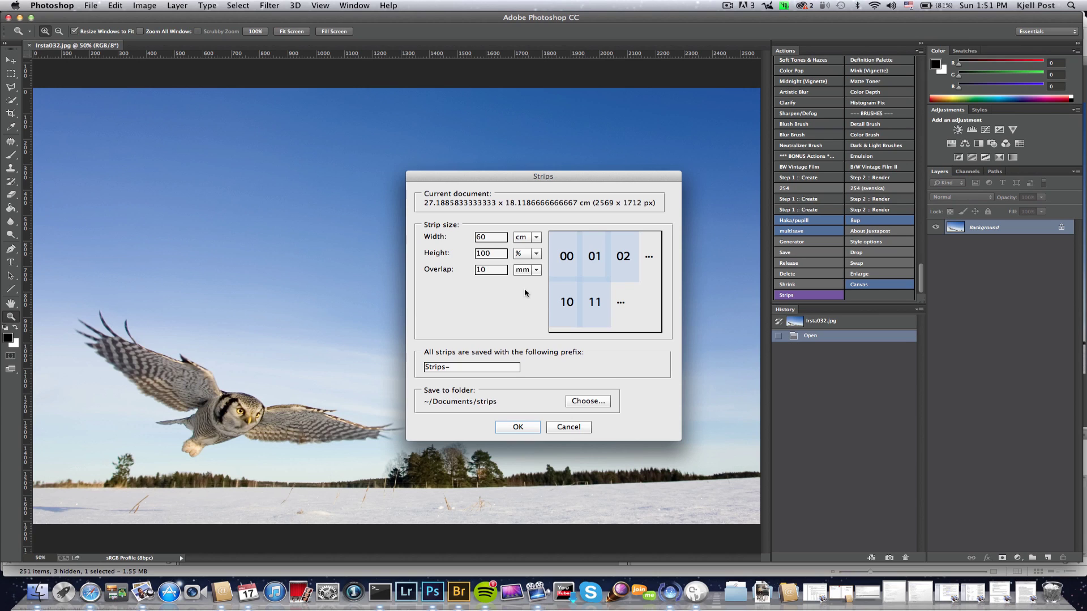
- Set the strip size to 25% width and 25% height with an overlap of 0 mm
{"action": "left_click", "coordinate": [486, 238]}
{"action": "double_click", "coordinate": [484, 238]}
{"action": "type", "text": "25"}
{"action": "left_click", "coordinate": [527, 237]}
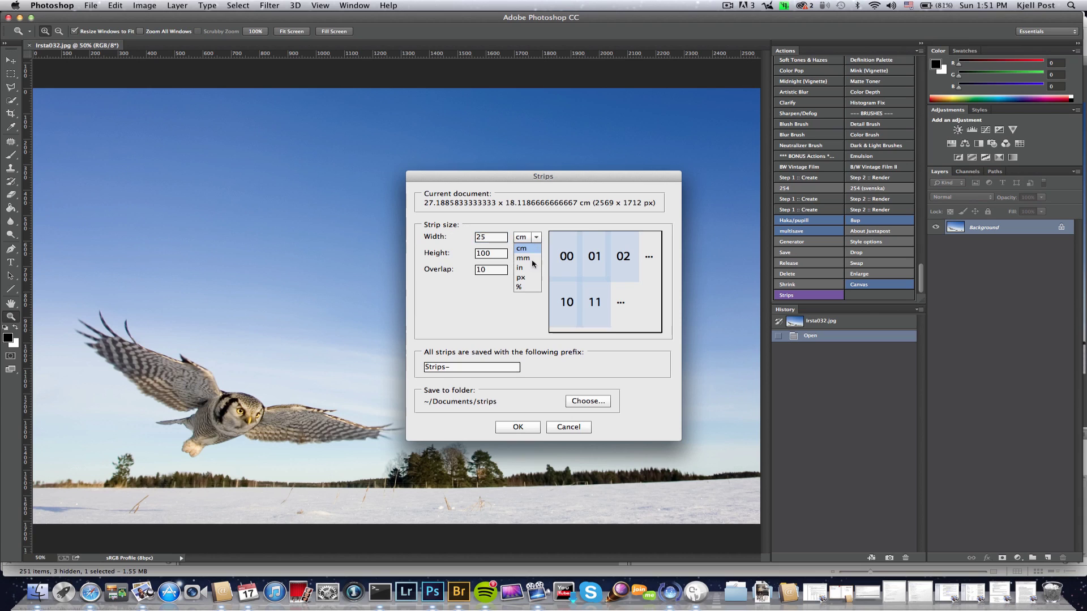
{"action": "left_click", "coordinate": [530, 287]}
{"action": "double_click", "coordinate": [495, 253]}
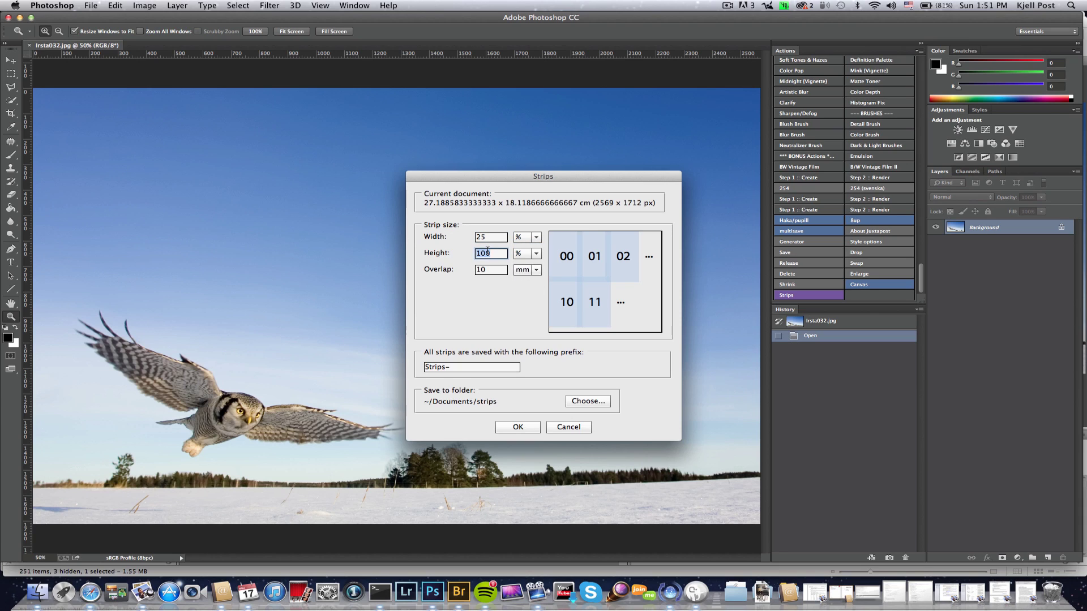
{"action": "type", "text": "25"}
{"action": "double_click", "coordinate": [498, 273]}
{"action": "type", "text": "0"}
- Generate the strips with the prefix "hawkowl-", saving them to a new folder named "hawkowl" inside the strips folder
{"action": "double_click", "coordinate": [434, 366]}
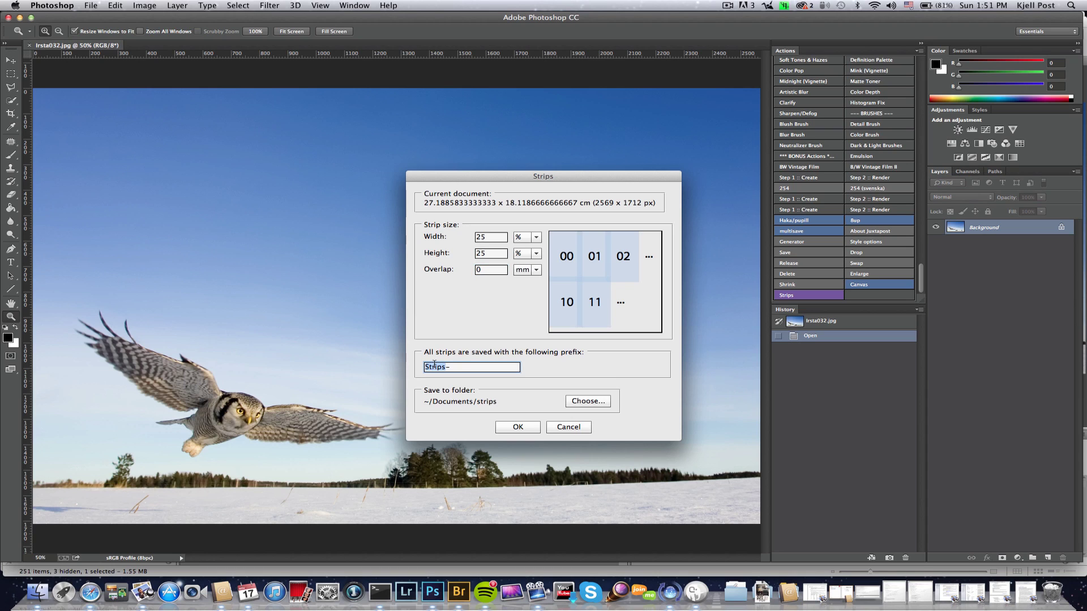
{"action": "type", "text": "hawkowl-"}
{"action": "left_click", "coordinate": [587, 401]}
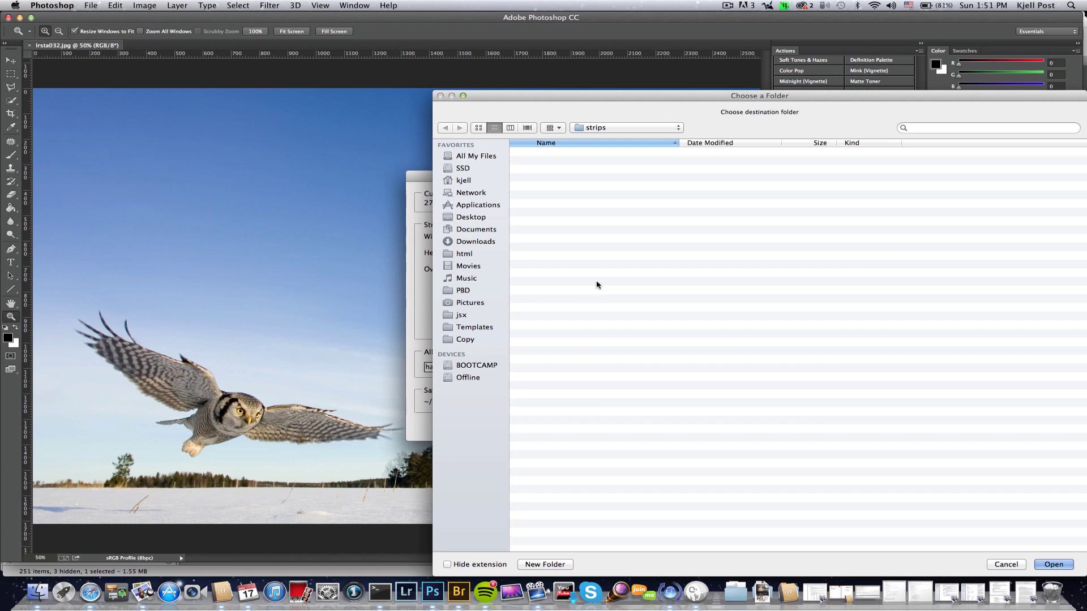
{"action": "left_click", "coordinate": [543, 565]}
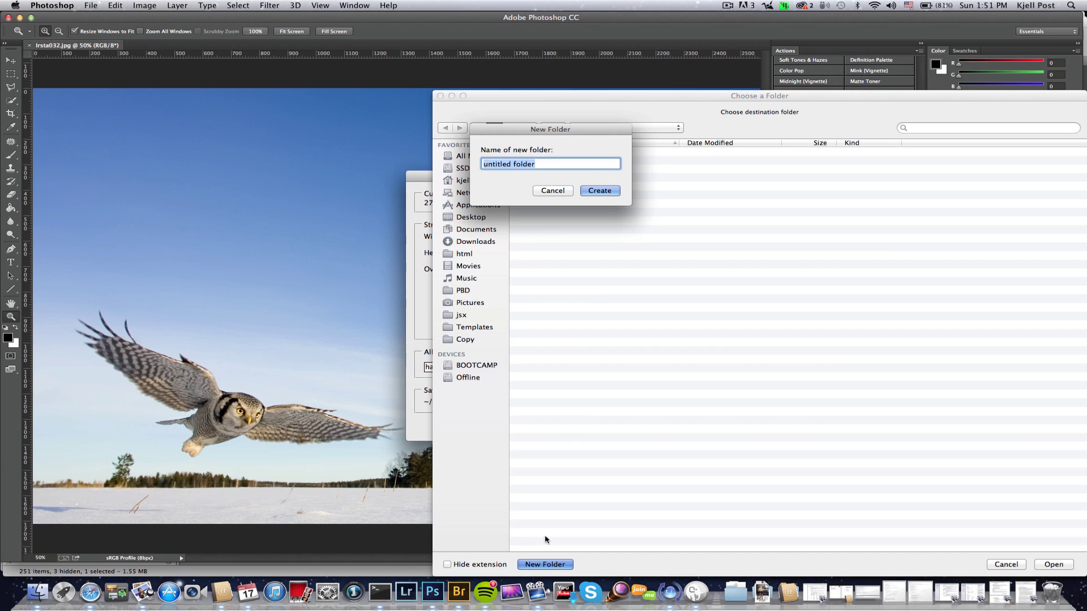
{"action": "type", "text": "hawkowl"}
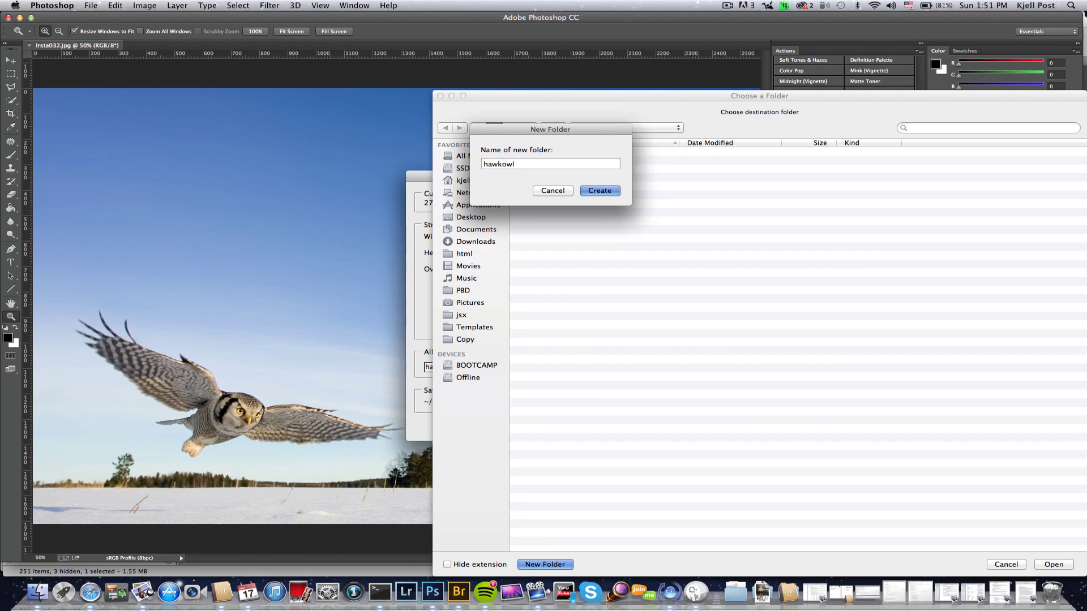
{"action": "key", "text": "Return"}
{"action": "key", "text": "Return"}
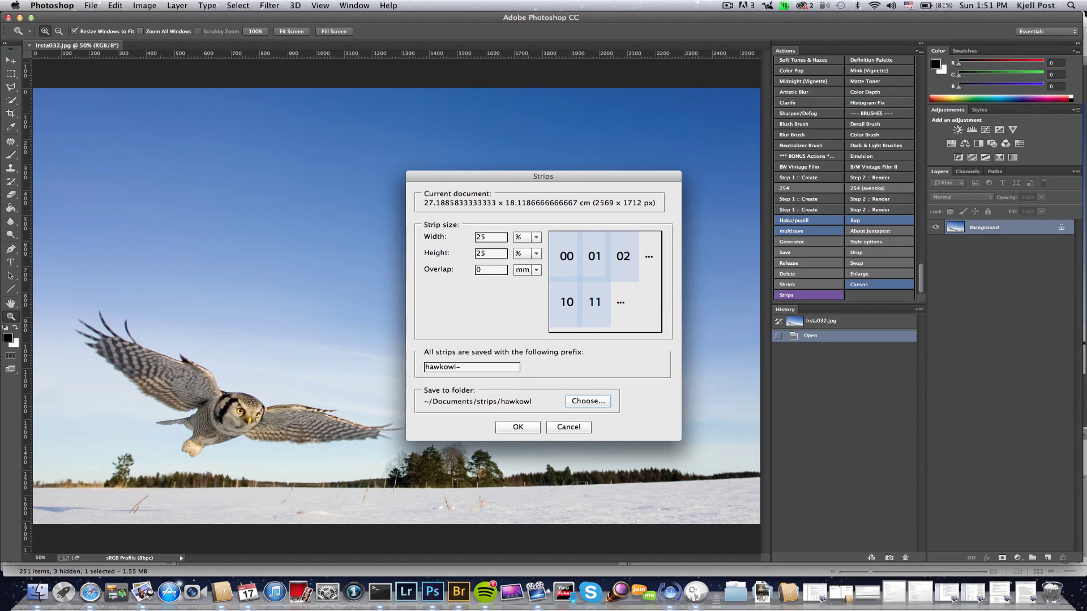
{"action": "left_click", "coordinate": [518, 427]}
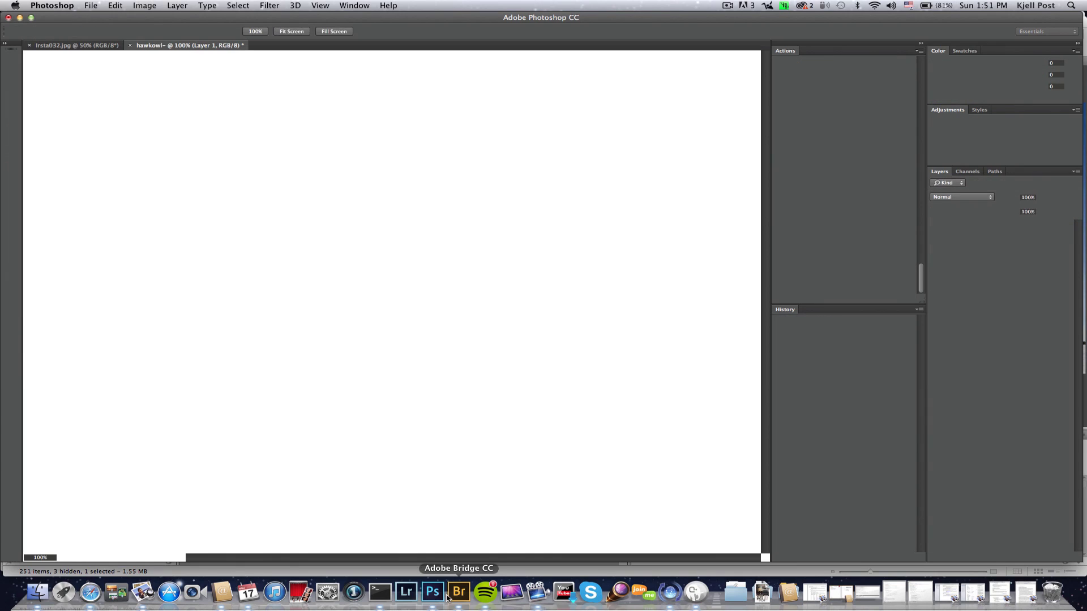
- Switch to Bridge and view the generated images in the hawkowl folder inside strips
{"action": "left_click", "coordinate": [458, 592]}
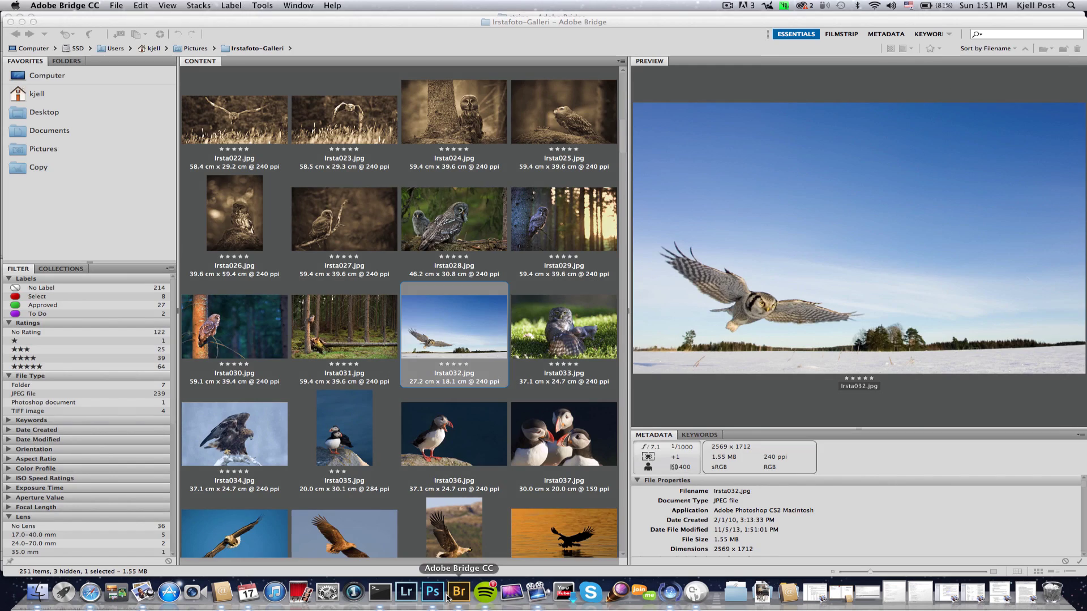
{"action": "left_click", "coordinate": [292, 5]}
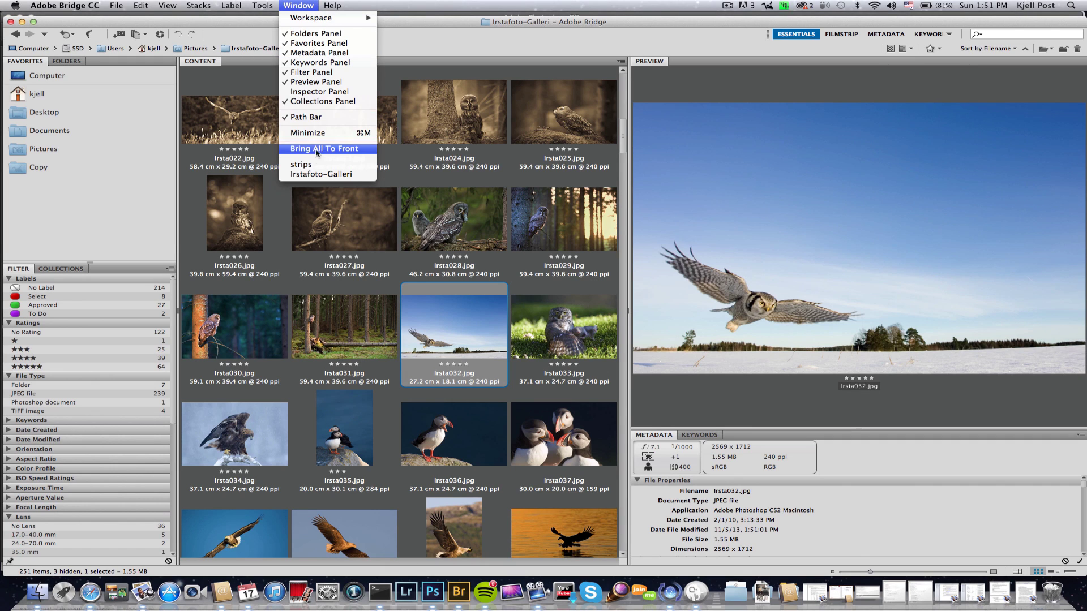
{"action": "left_click", "coordinate": [320, 165]}
{"action": "double_click", "coordinate": [246, 110]}
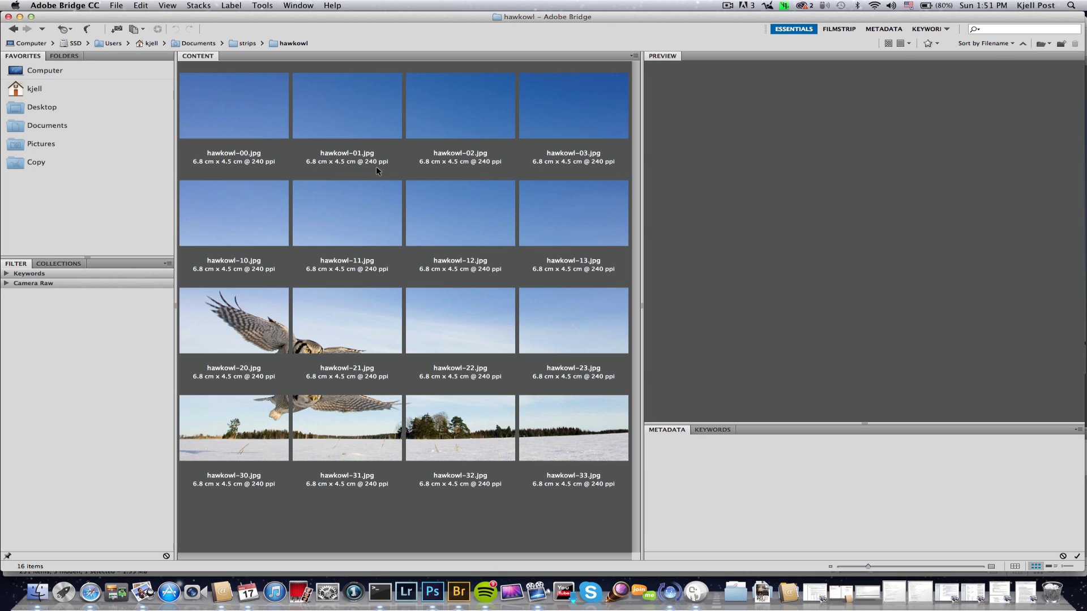
- Return to the Irstafoto-Galleri folder and open the forest owl photo Irsta031.jpg in Photoshop
{"action": "left_click", "coordinate": [297, 5]}
{"action": "left_click", "coordinate": [315, 175]}
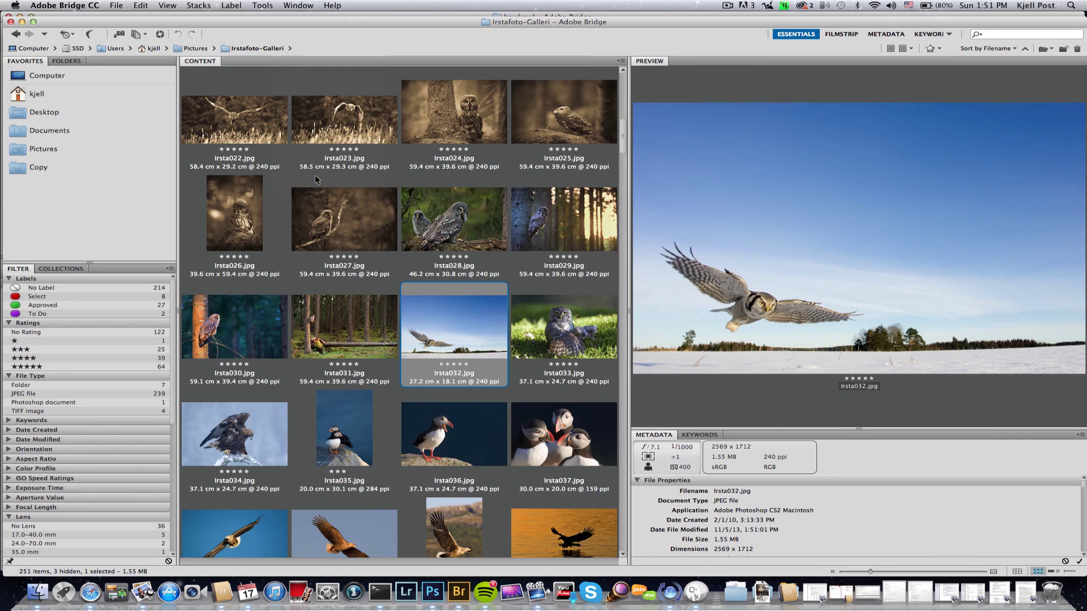
{"action": "left_click", "coordinate": [352, 325]}
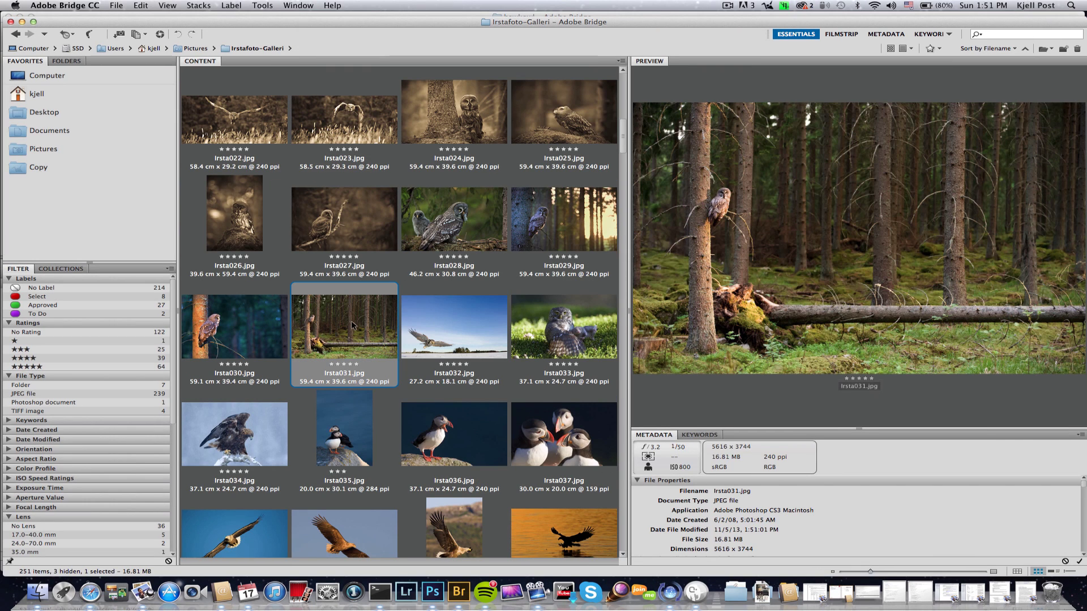
{"action": "double_click", "coordinate": [352, 325]}
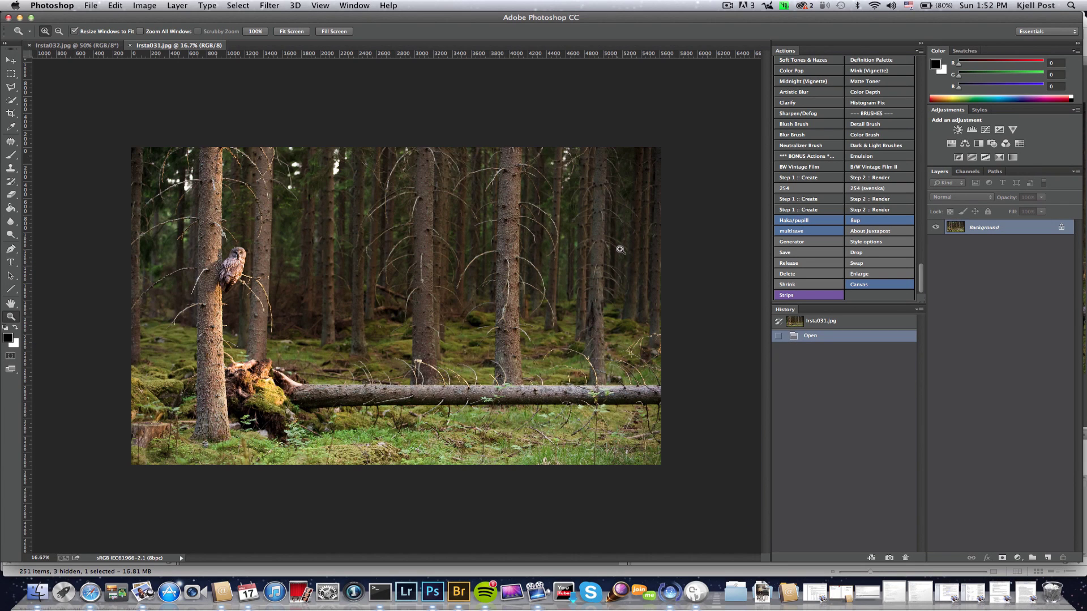
{"action": "left_click", "coordinate": [808, 296]}
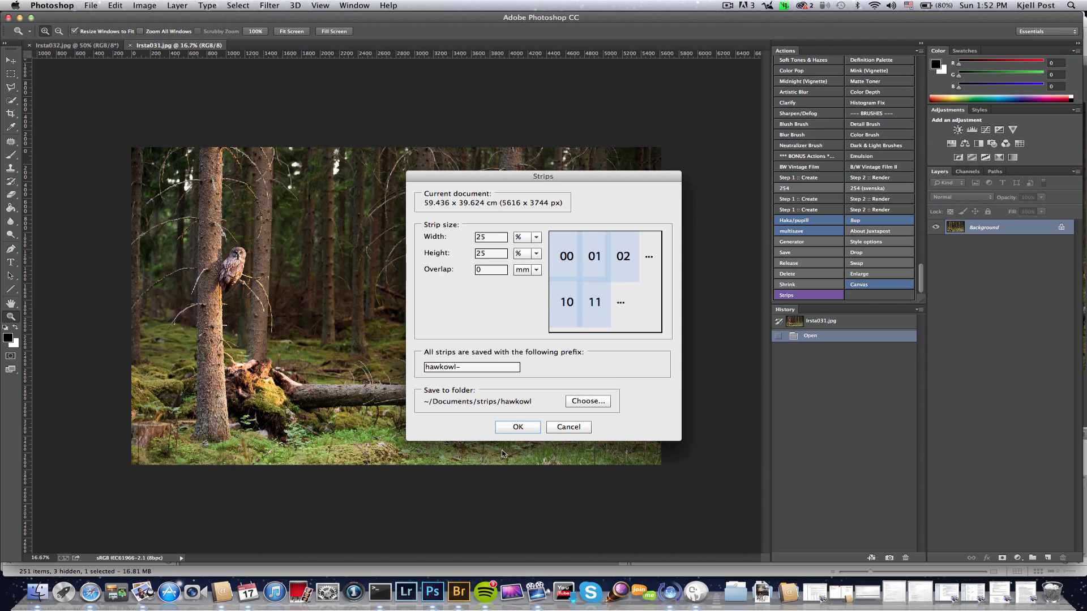
{"action": "left_click", "coordinate": [564, 428]}
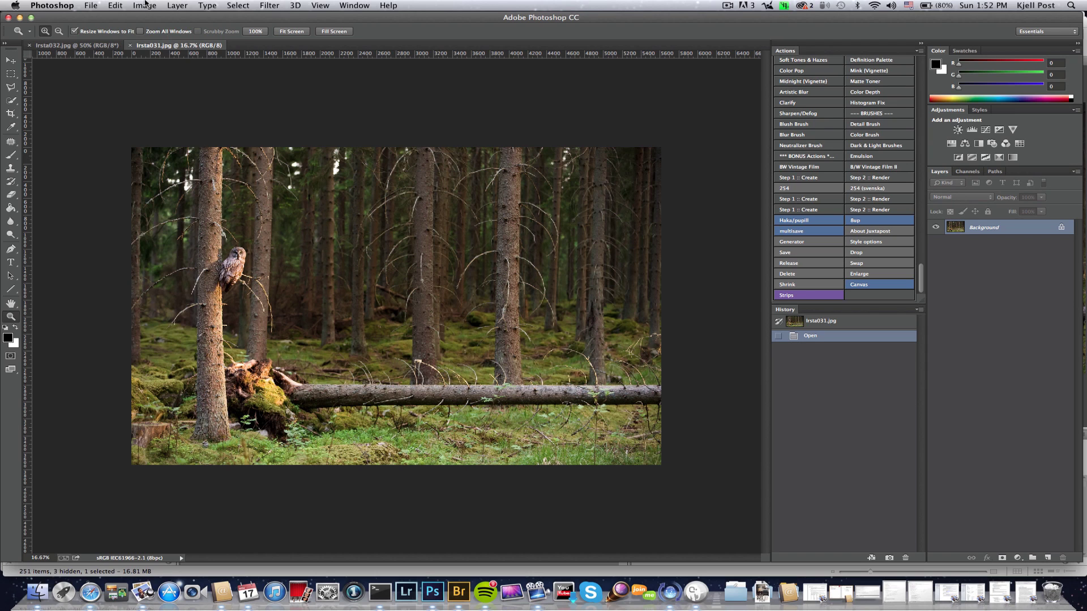
- Resize the forest image to 150 cm wide at a resolution of 100 pixels/inch
{"action": "left_click", "coordinate": [145, 5]}
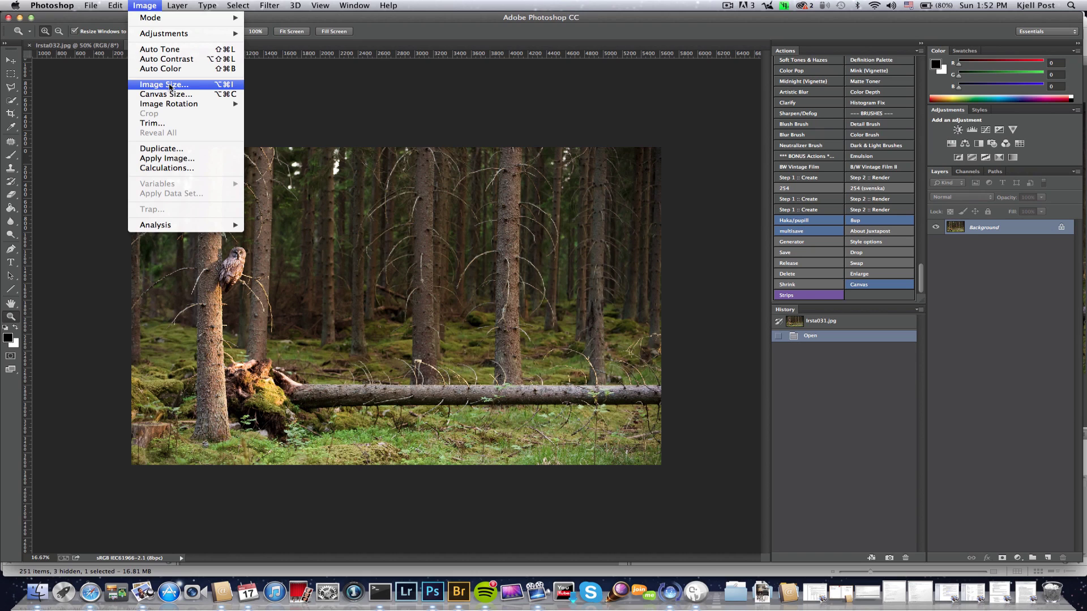
{"action": "left_click", "coordinate": [170, 85]}
{"action": "left_click", "coordinate": [676, 261]}
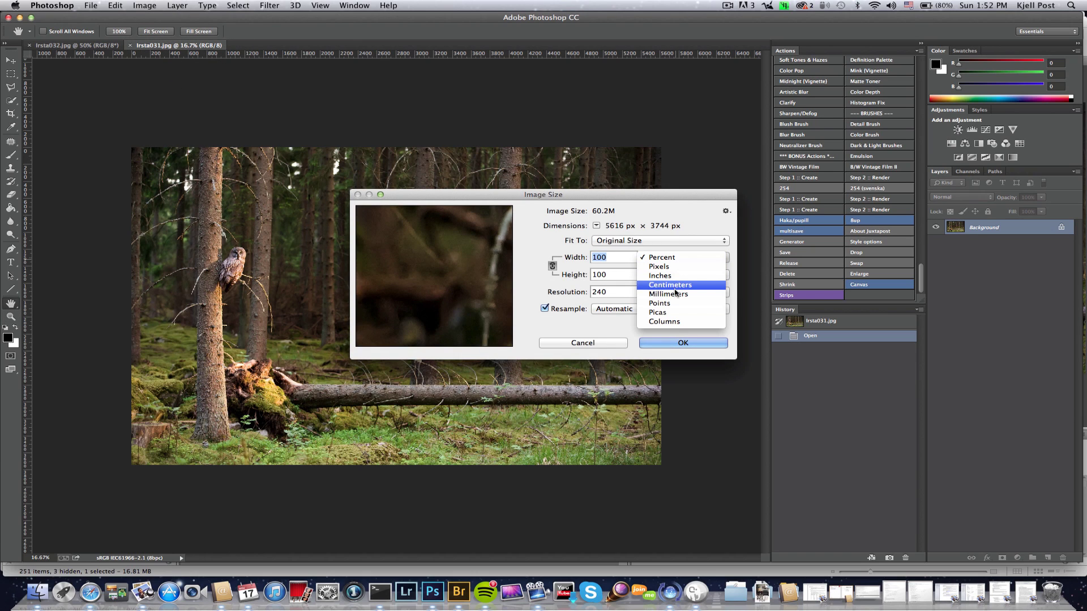
{"action": "left_click", "coordinate": [671, 285]}
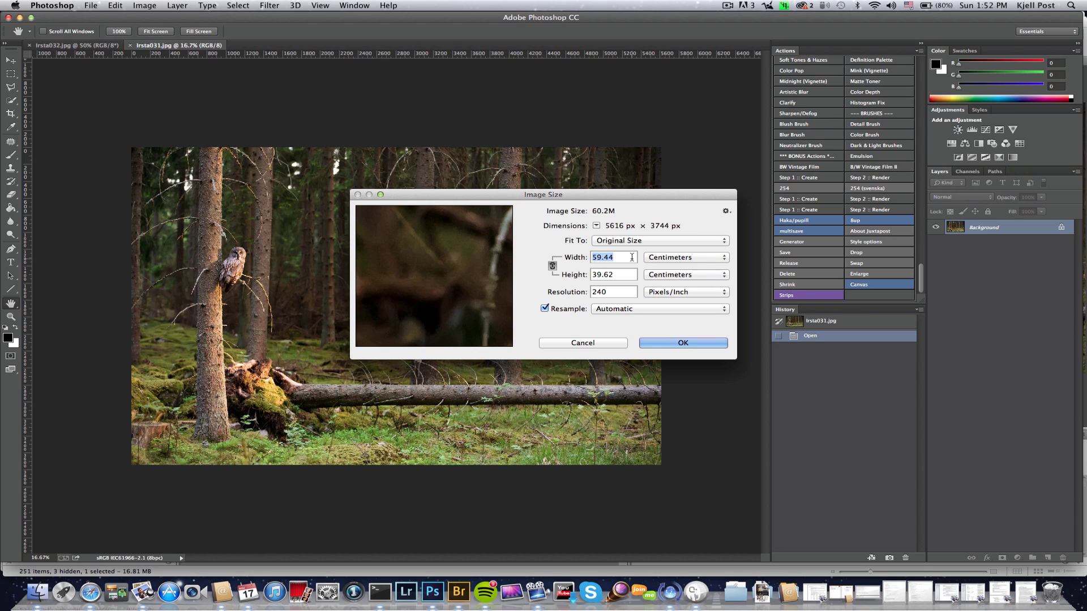
{"action": "type", "text": "150"}
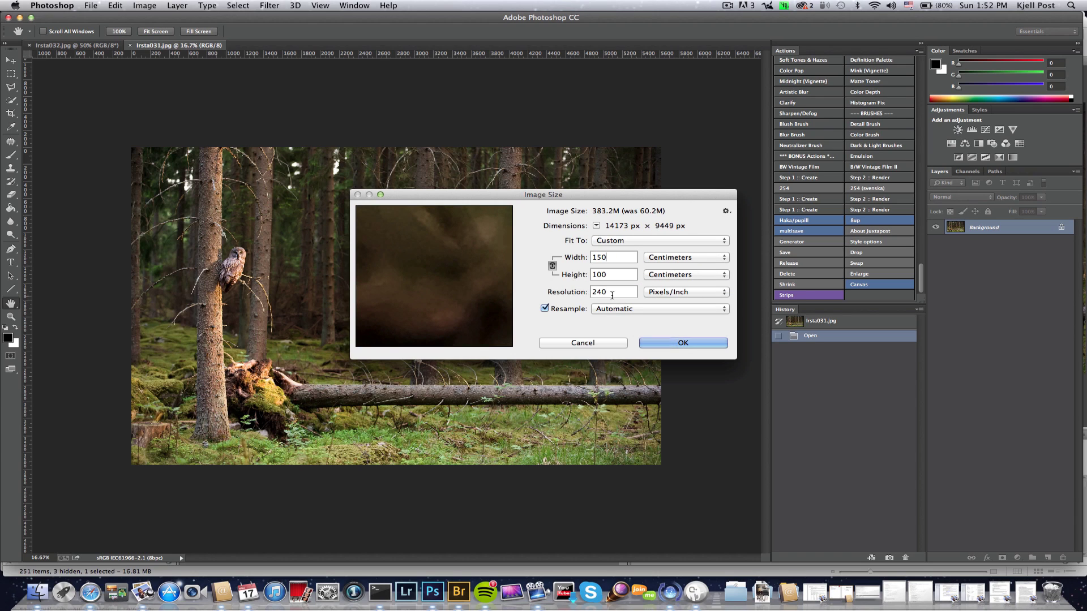
{"action": "double_click", "coordinate": [612, 292]}
{"action": "type", "text": "100"}
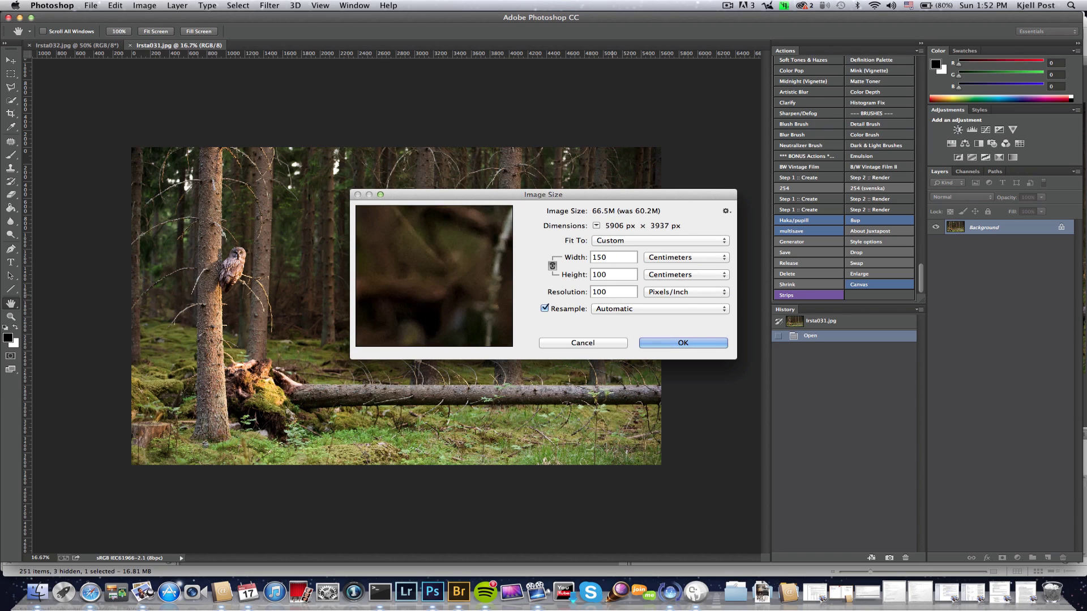
{"action": "left_click", "coordinate": [666, 343]}
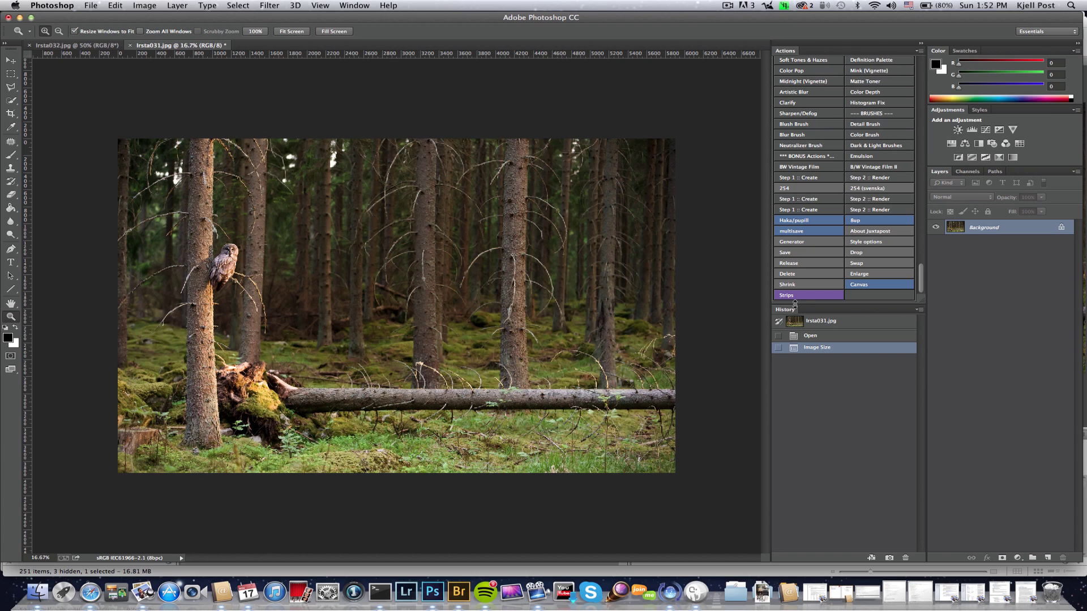
- Run Strips on the resized image and set the strips to 60 cm width, 100% height and 10 mm overlap
{"action": "left_click", "coordinate": [800, 295]}
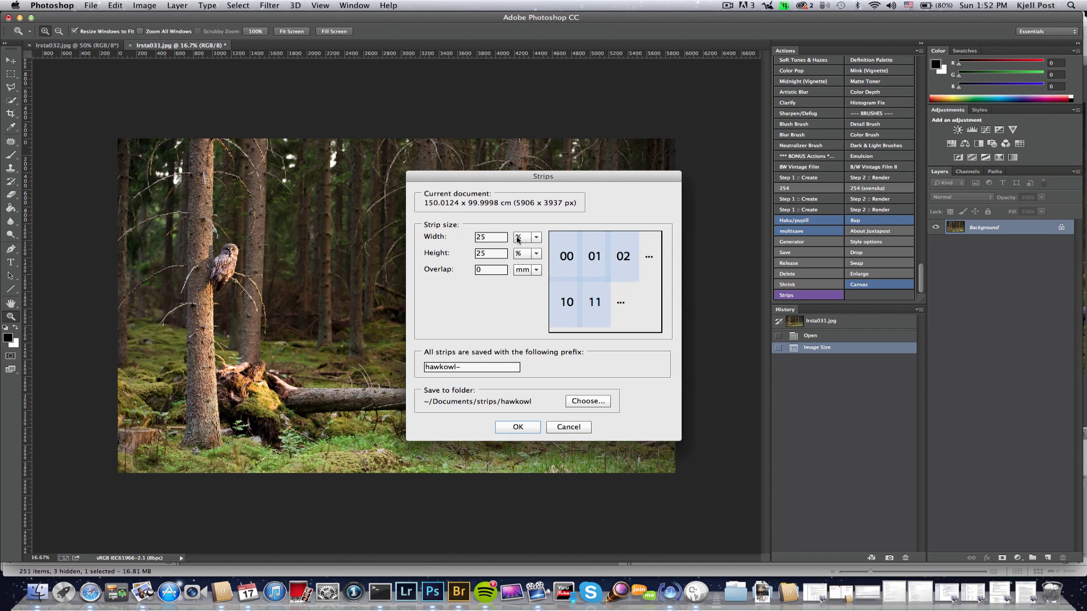
{"action": "left_click", "coordinate": [537, 238]}
{"action": "left_click", "coordinate": [521, 248]}
{"action": "double_click", "coordinate": [491, 235]}
{"action": "double_click", "coordinate": [492, 253]}
{"action": "type", "text": "100"}
{"action": "left_click", "coordinate": [498, 269]}
- Generate the strips with the prefix "greatgrey-", saving them to a new folder named "wallpaper" inside the strips folder
{"action": "double_click", "coordinate": [447, 368]}
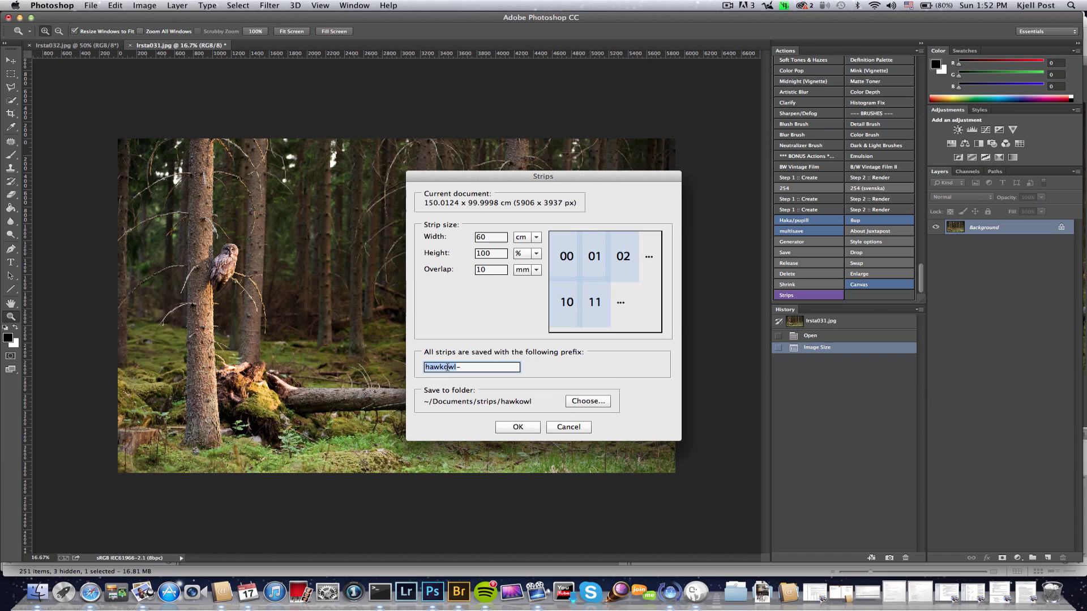
{"action": "type", "text": "greatgrey-"}
{"action": "left_click", "coordinate": [571, 405]}
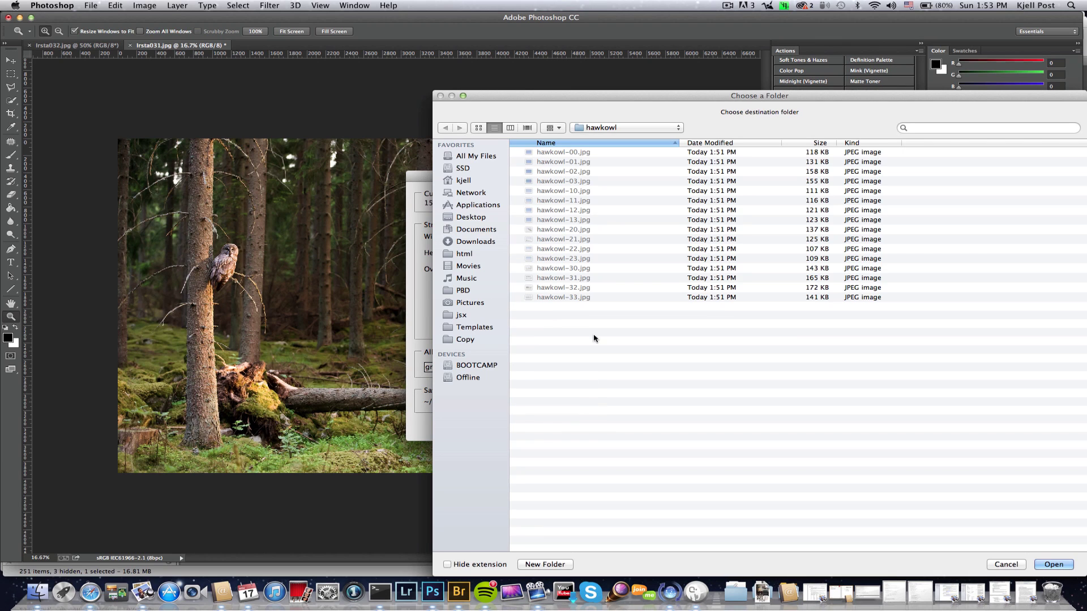
{"action": "left_click", "coordinate": [634, 129]}
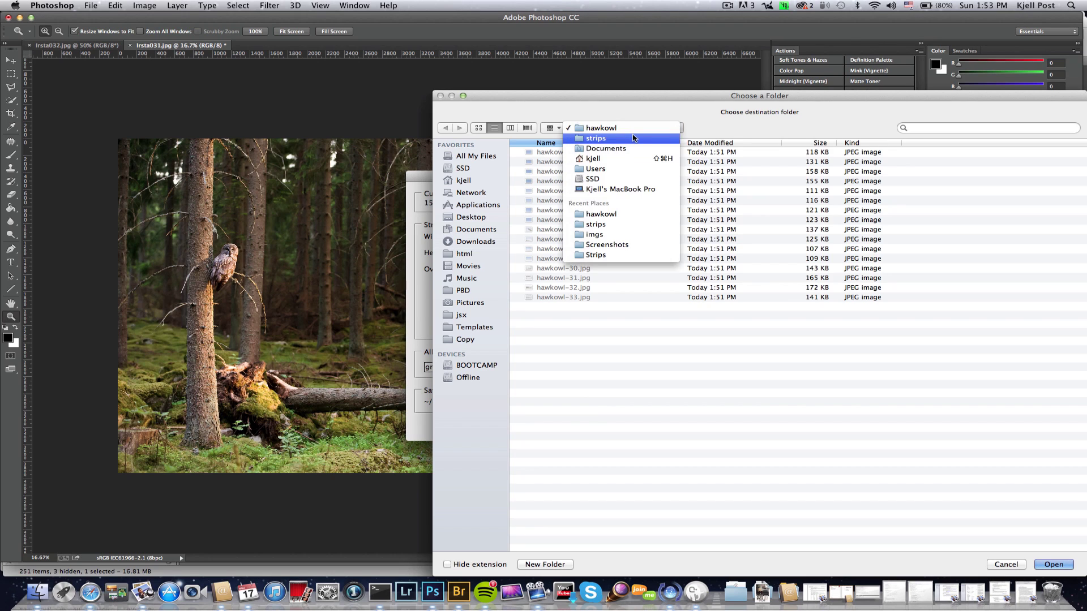
{"action": "left_click", "coordinate": [634, 136]}
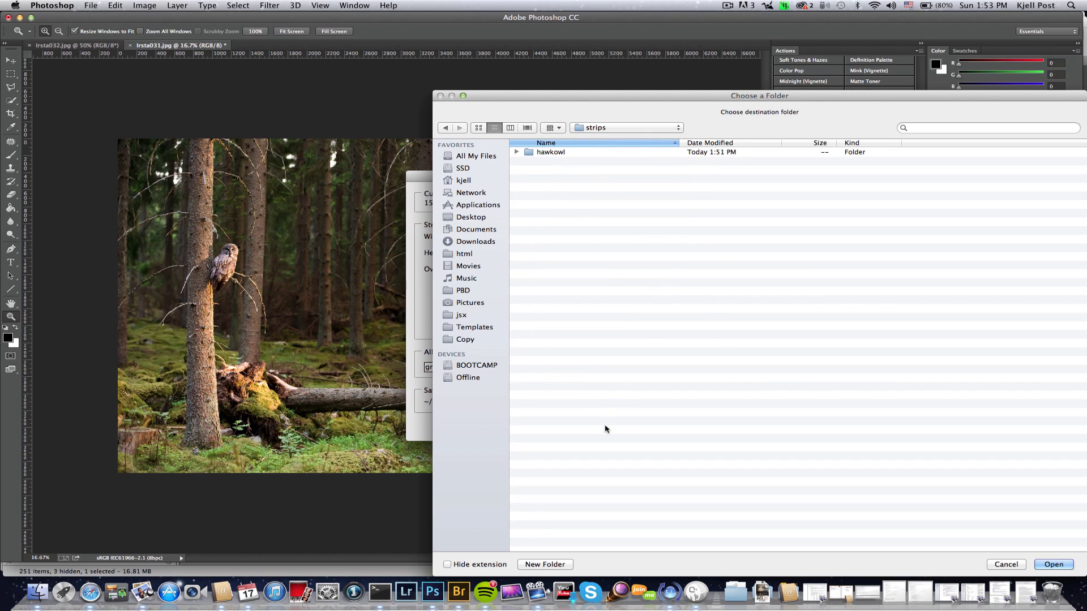
{"action": "left_click", "coordinate": [552, 566]}
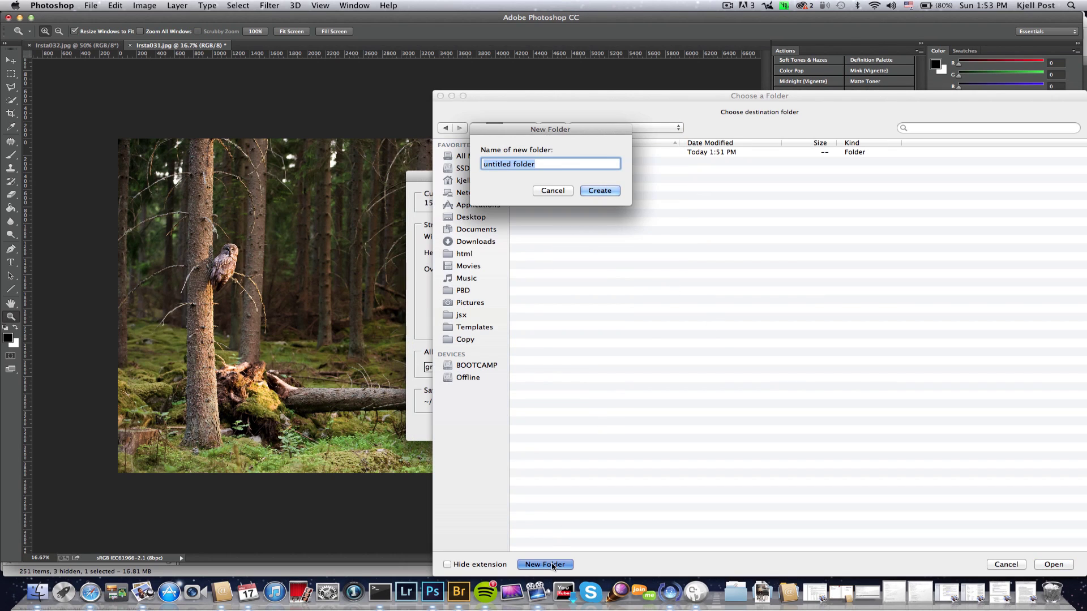
{"action": "type", "text": "wallpaper"}
{"action": "key", "text": "Return"}
{"action": "key", "text": "Return"}
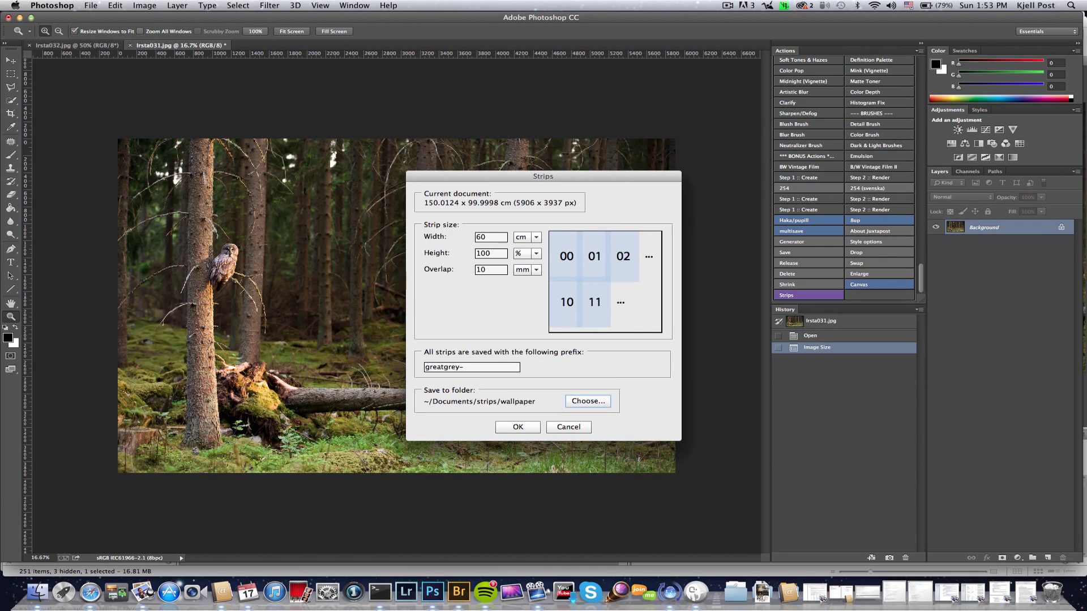
{"action": "left_click", "coordinate": [518, 427]}
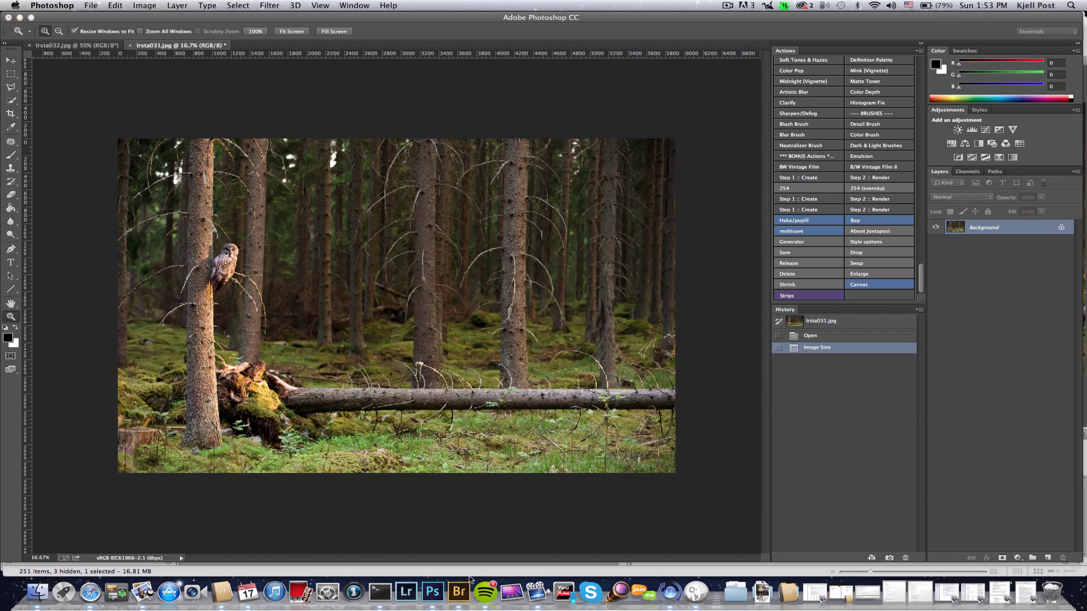
- Switch to Bridge and open the wallpaper folder inside strips to view its generated images
{"action": "left_click", "coordinate": [459, 591]}
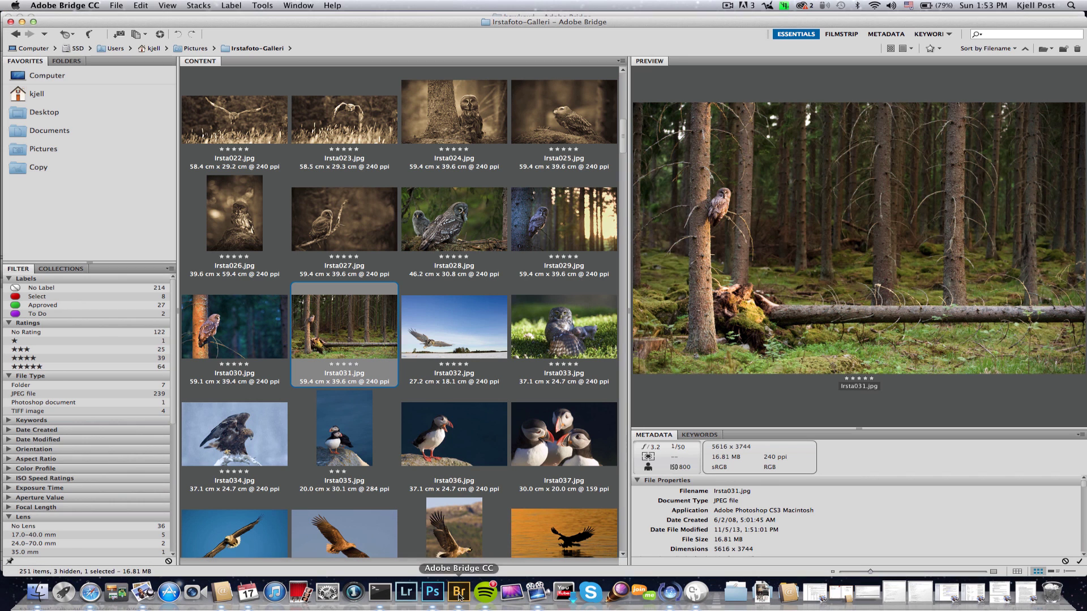
{"action": "left_click", "coordinate": [289, 5]}
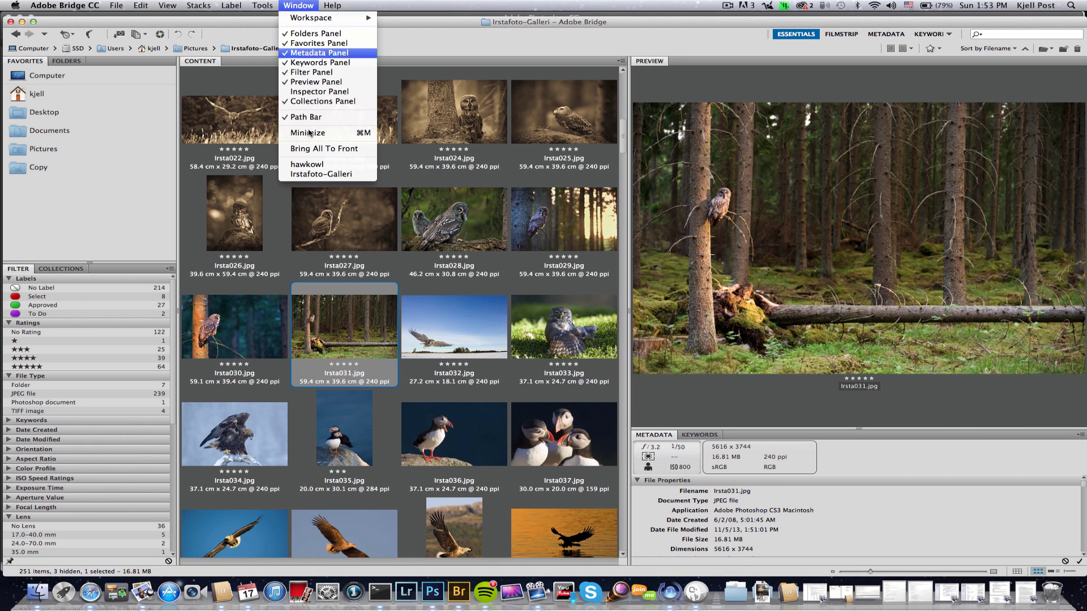
{"action": "left_click", "coordinate": [308, 164]}
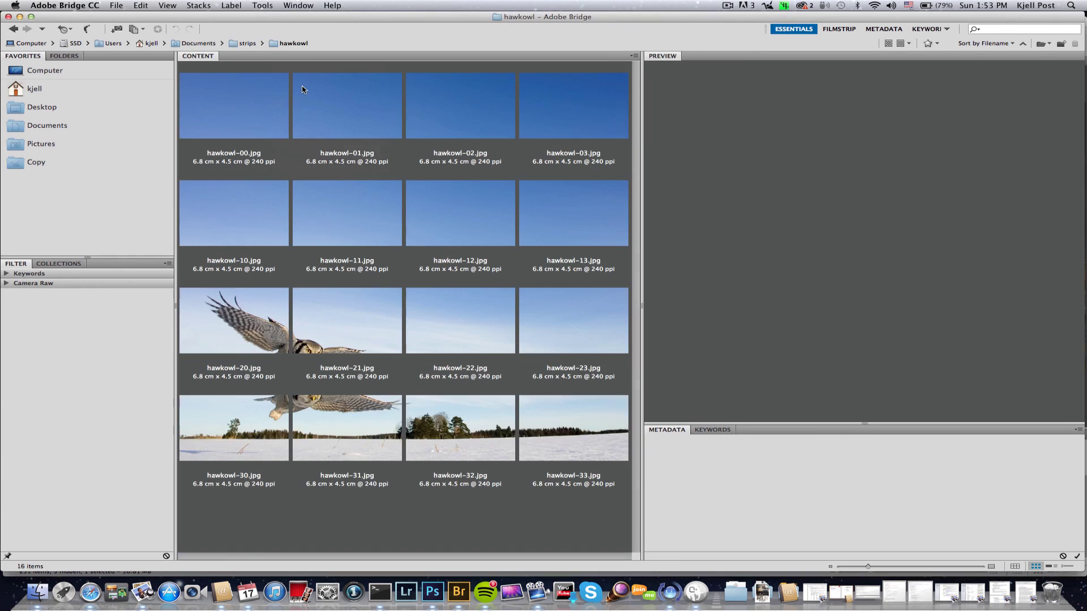
{"action": "left_click", "coordinate": [247, 43]}
{"action": "double_click", "coordinate": [348, 108]}
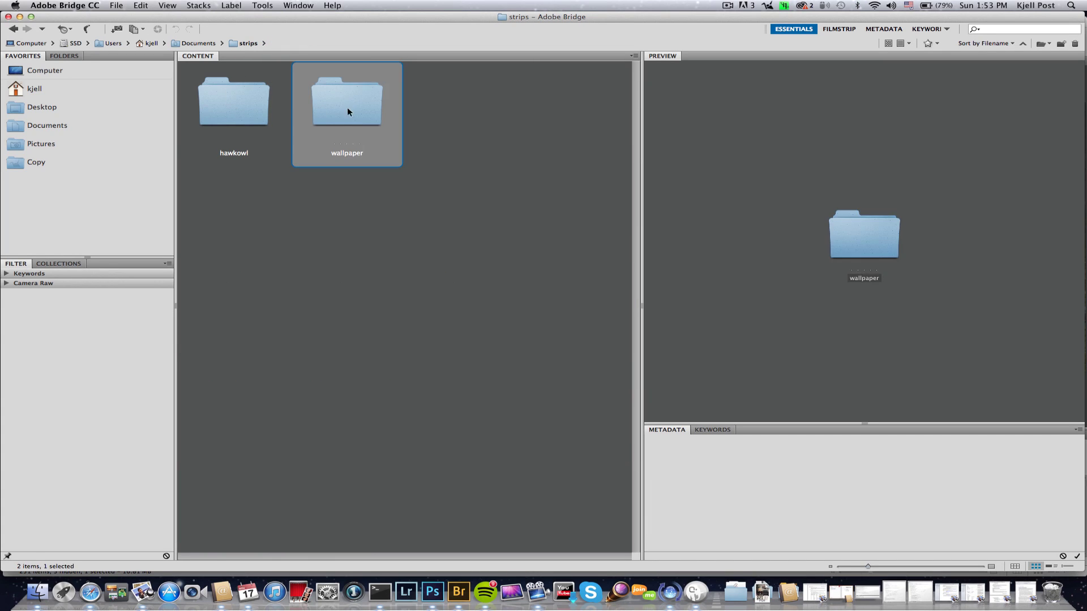